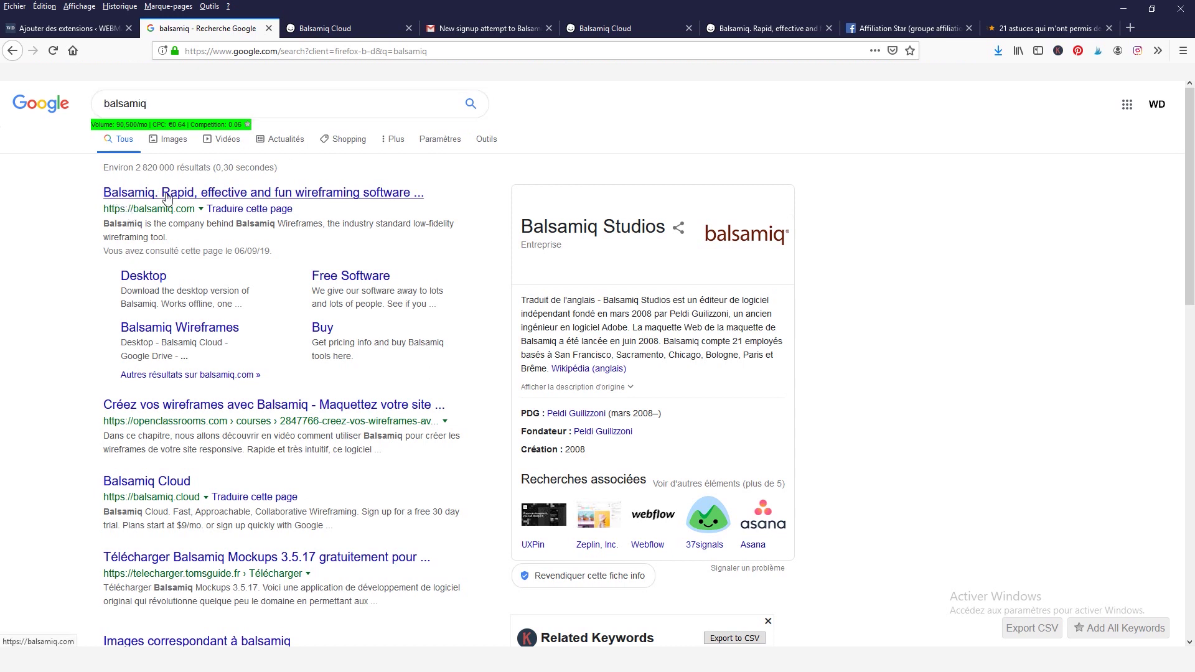
Open the official Balsamiq website from the search results and go to its log-in
click(288, 194)
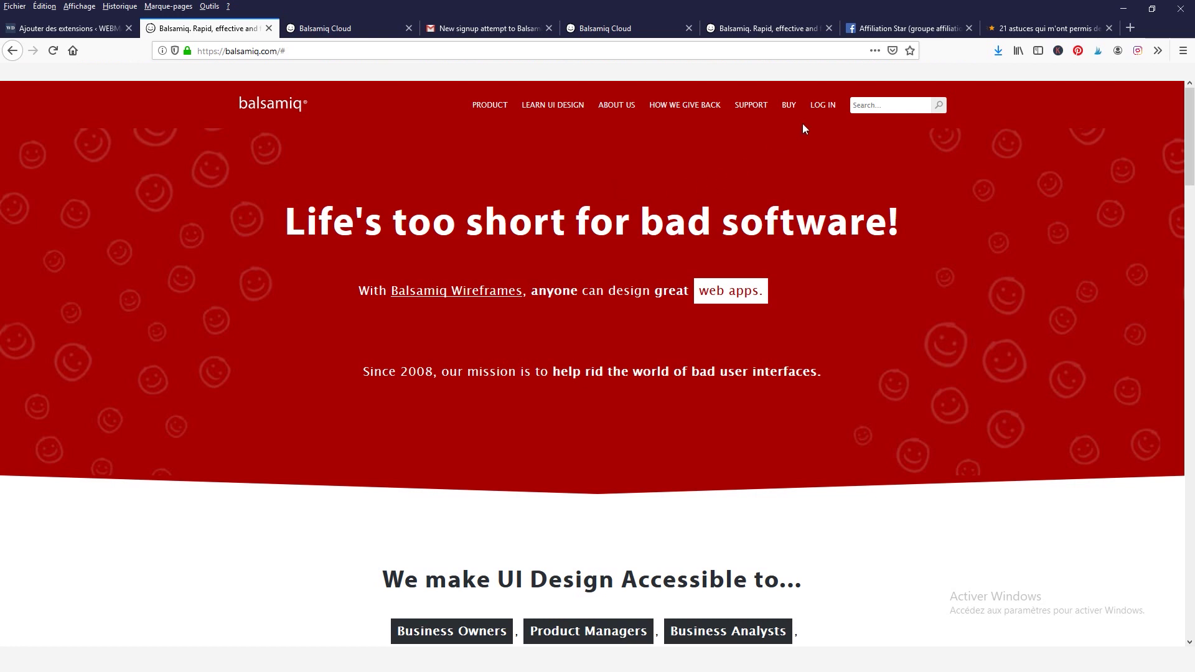
click(820, 104)
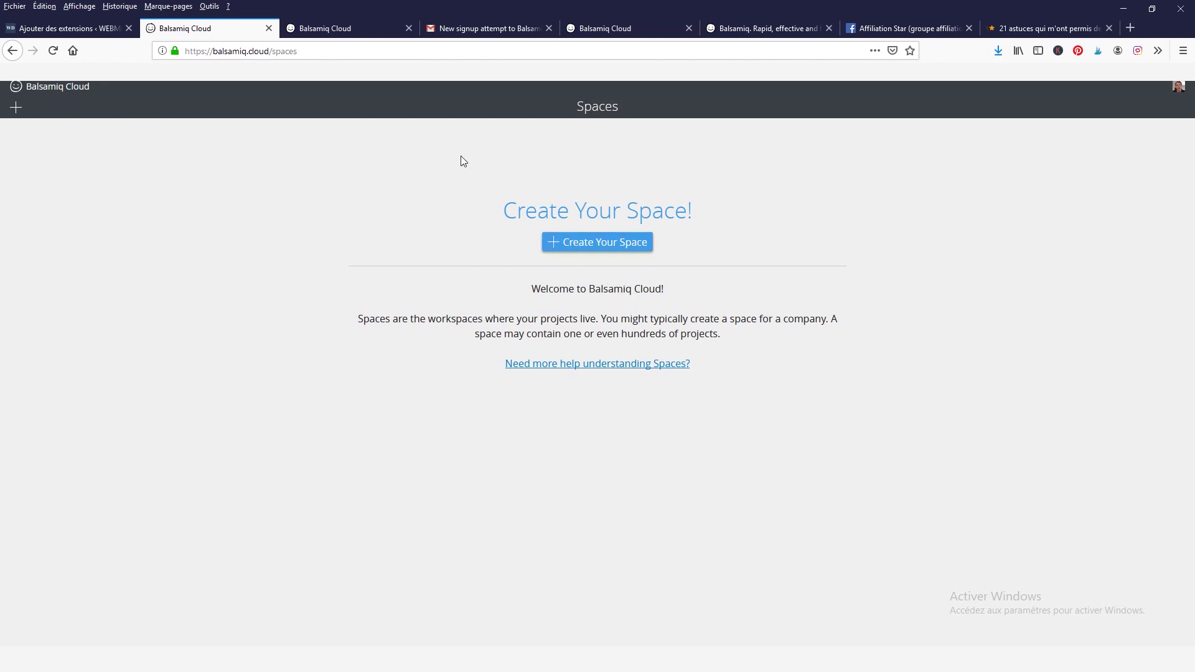
Look over the open Balsamiq Cloud pages, and log in to Balsamiq Cloud through the link in the signup email in Gmail
click(620, 29)
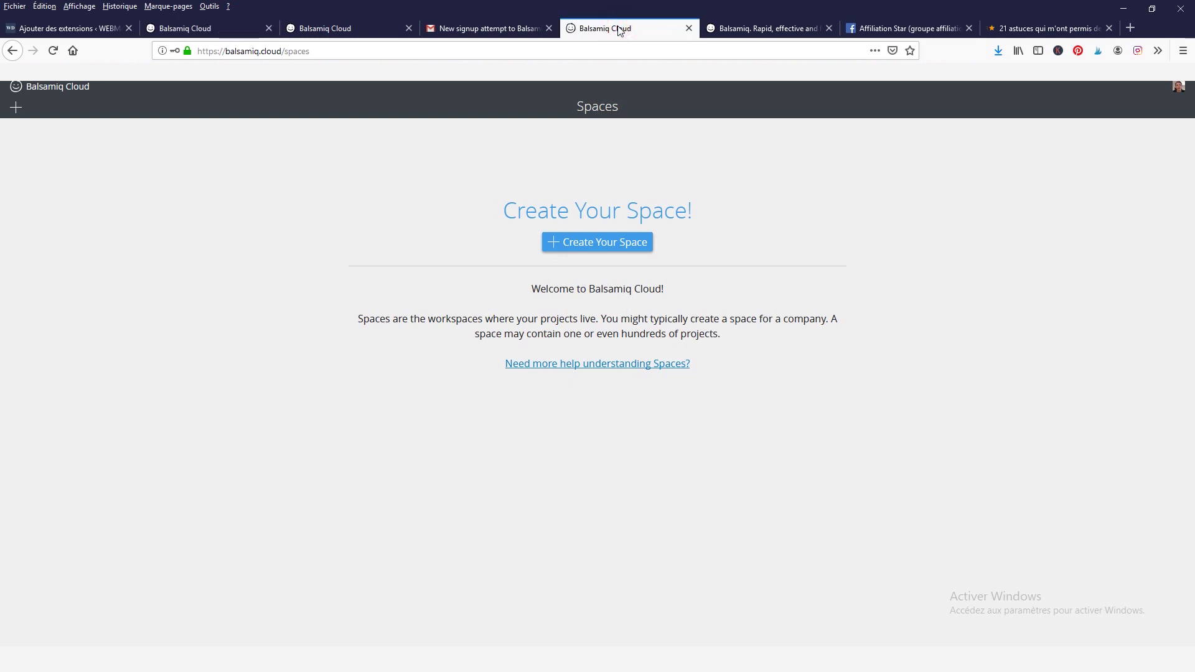
click(336, 28)
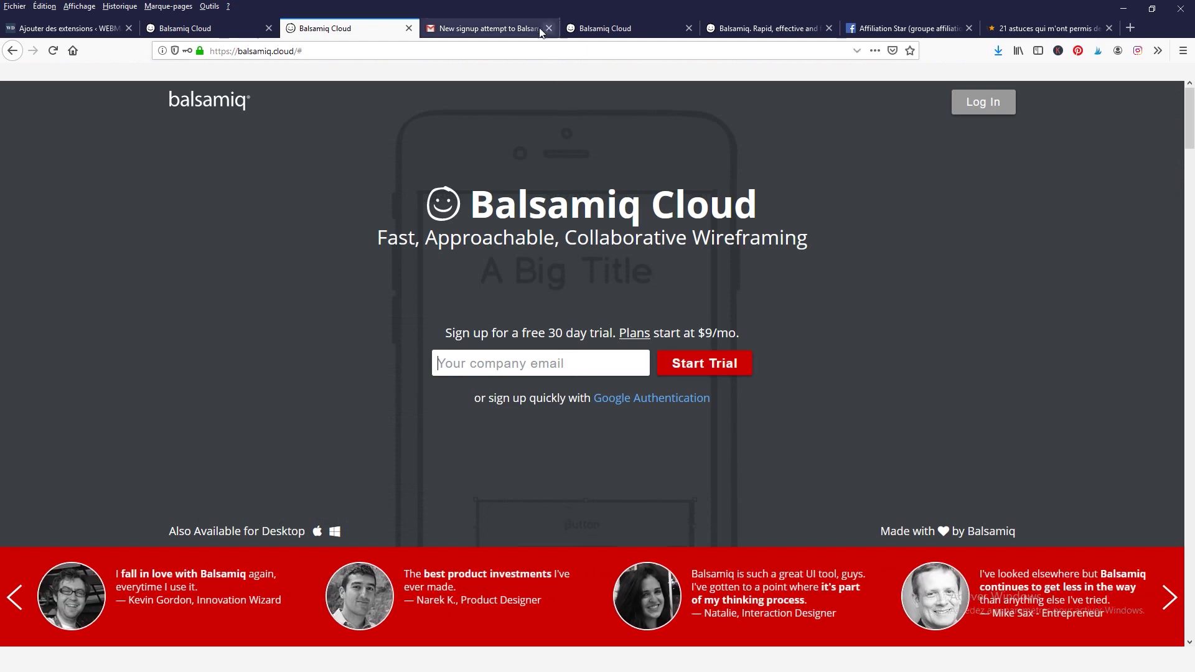
click(502, 29)
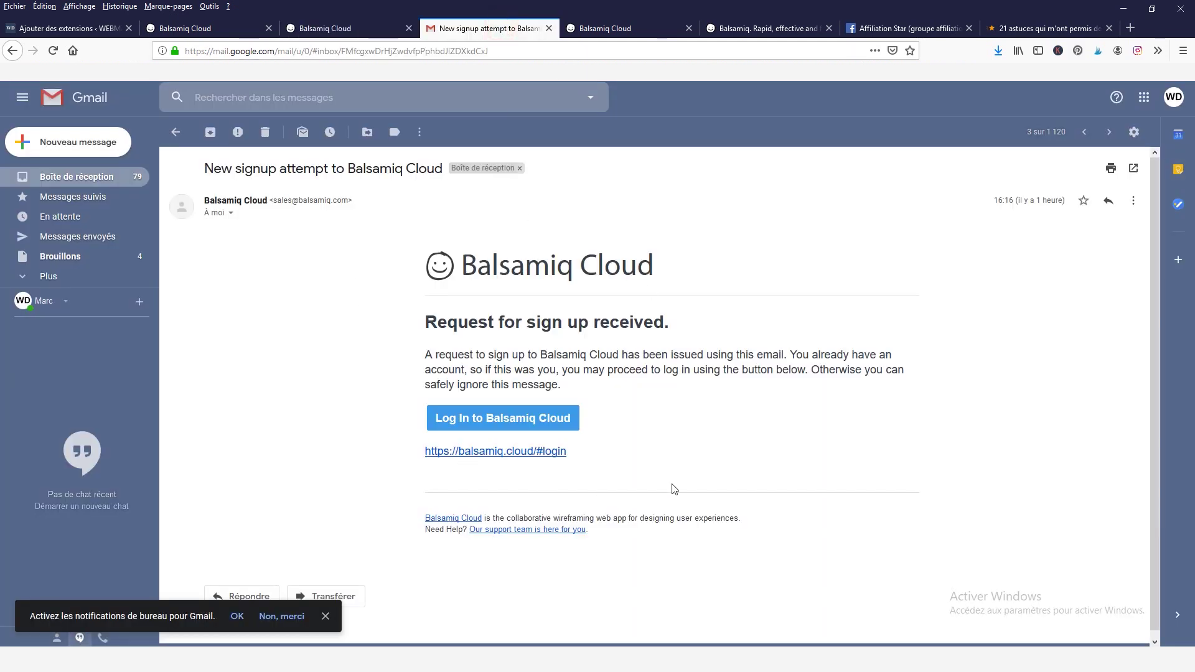
click(505, 421)
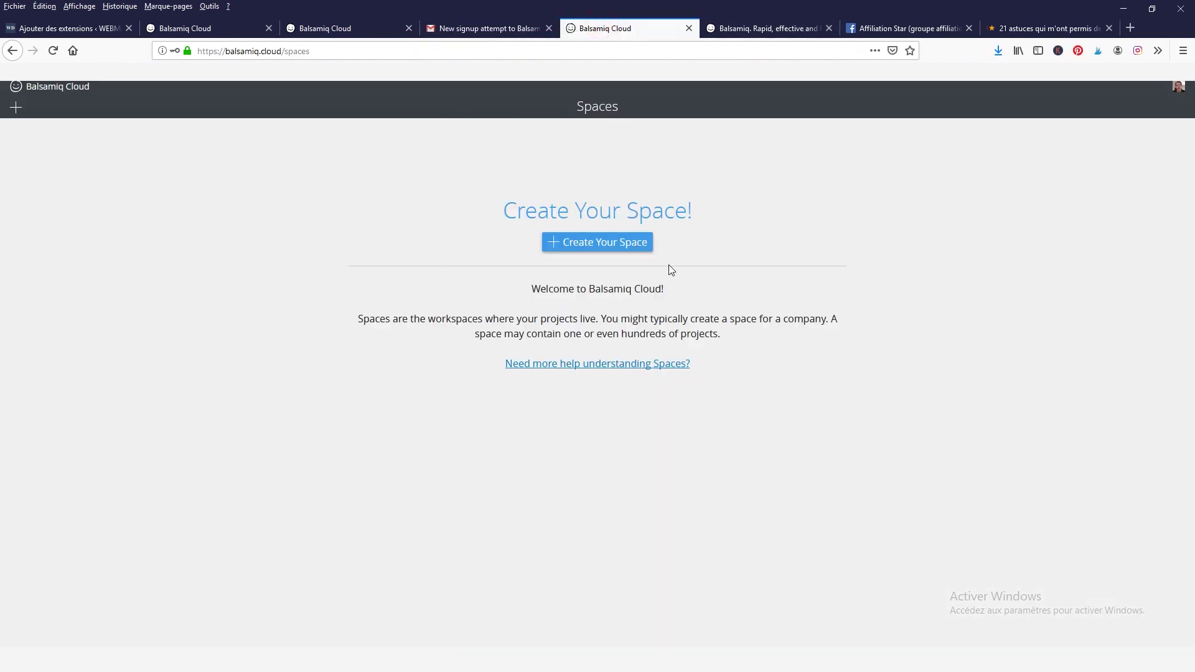
Create a new space named "Mon projet" and start its free trial
click(584, 244)
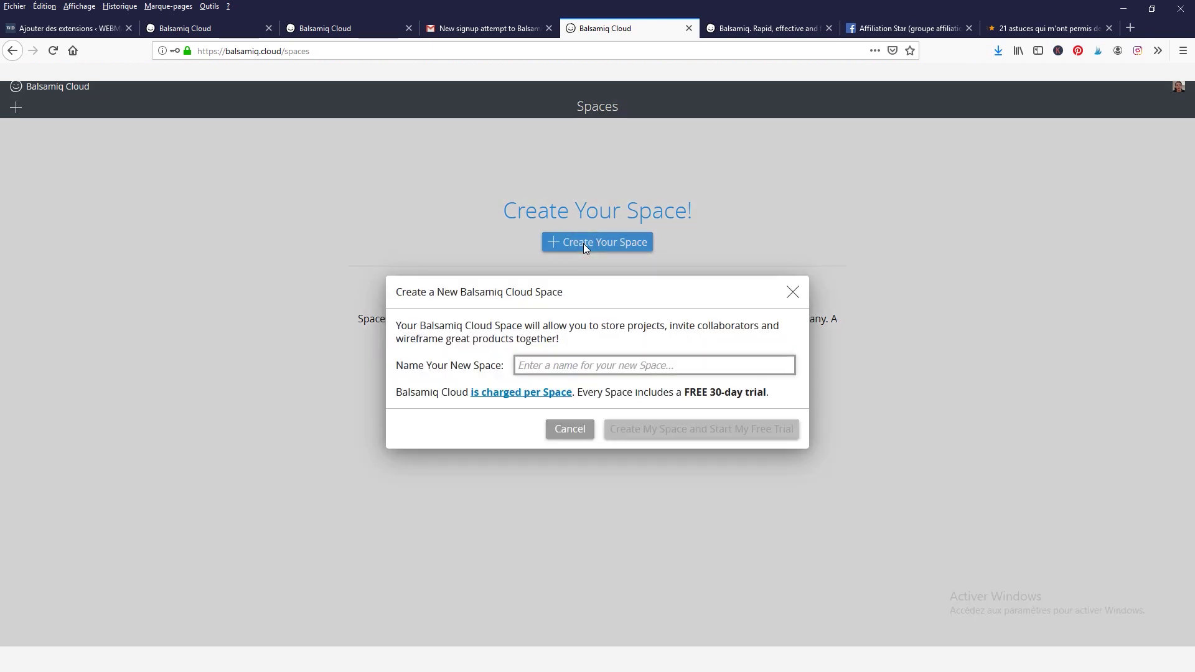
text(M)
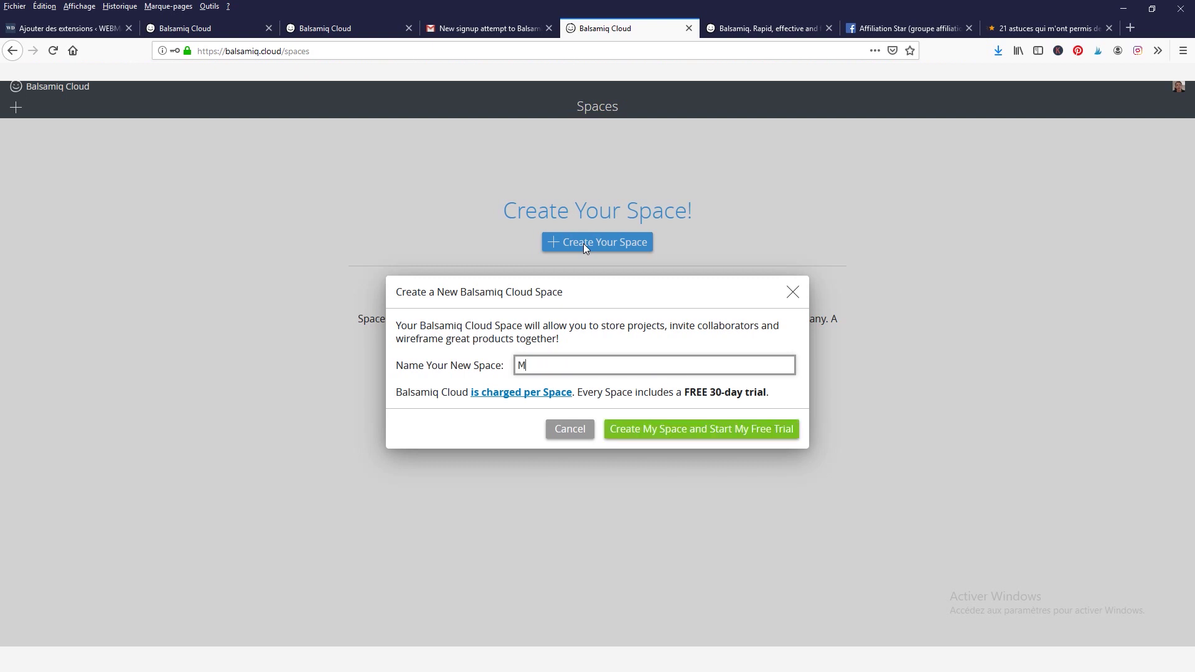
text(on projet)
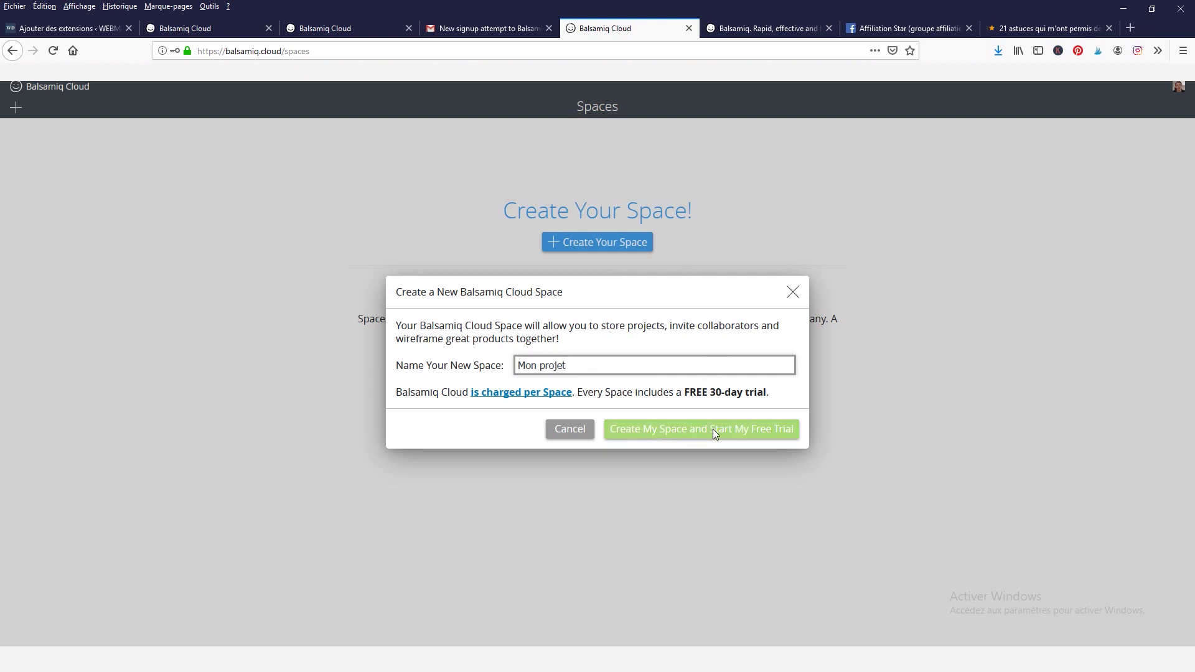
click(776, 435)
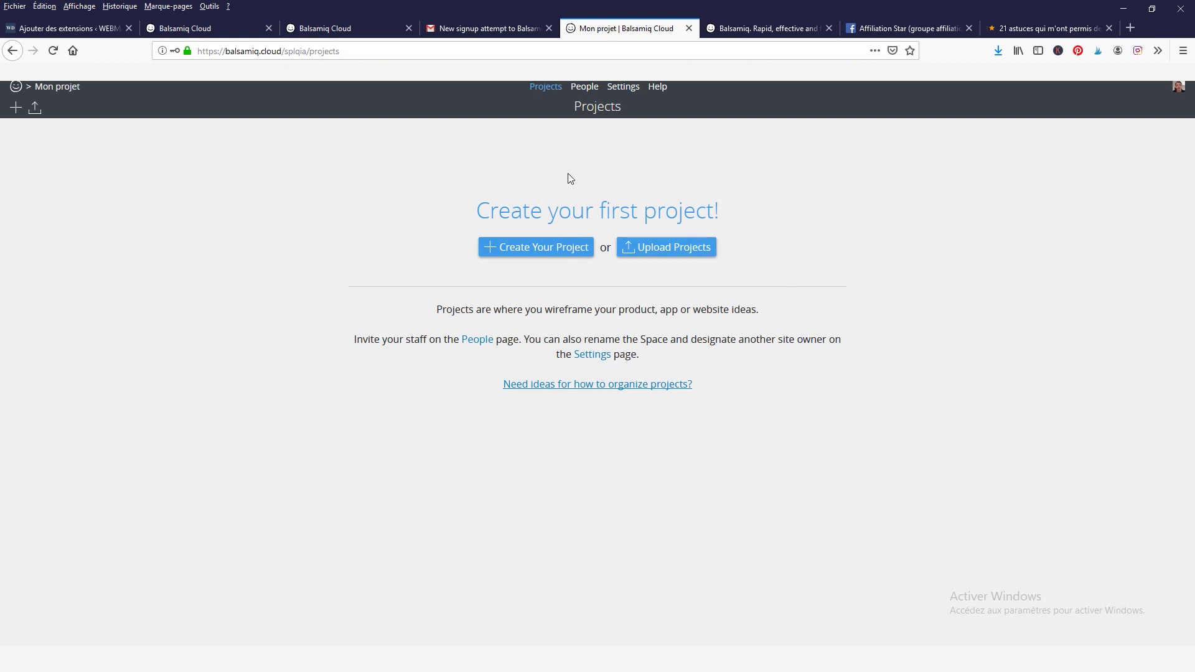
Create the first project in the space and dismiss the editor's welcome tour
click(551, 247)
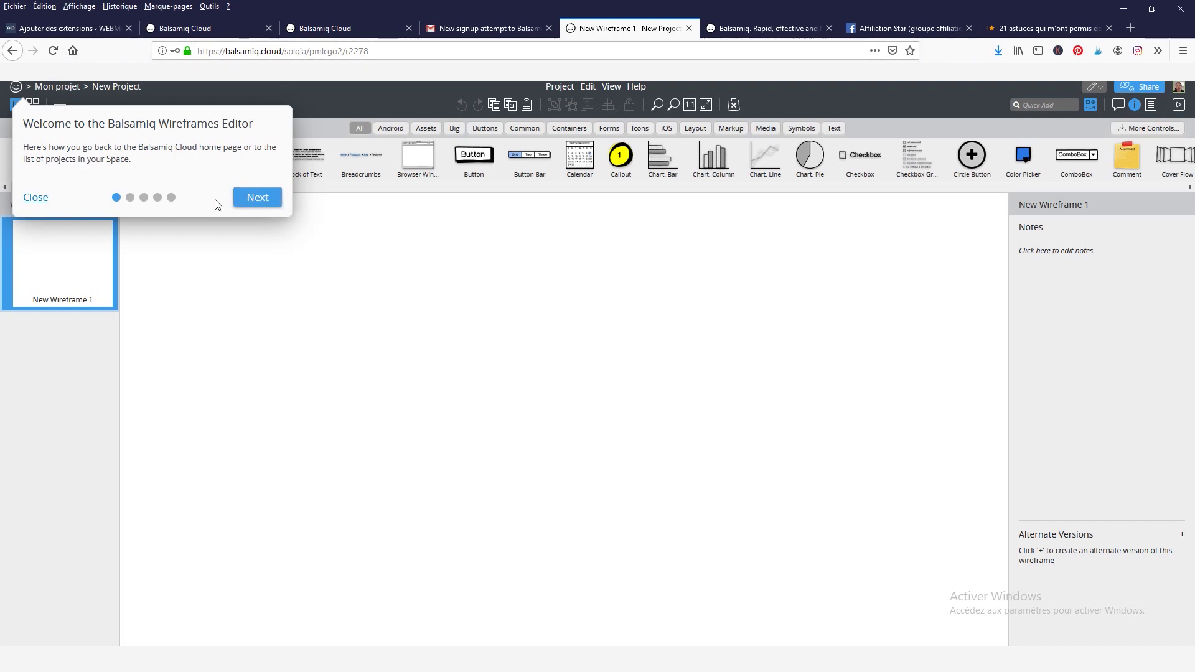
click(35, 197)
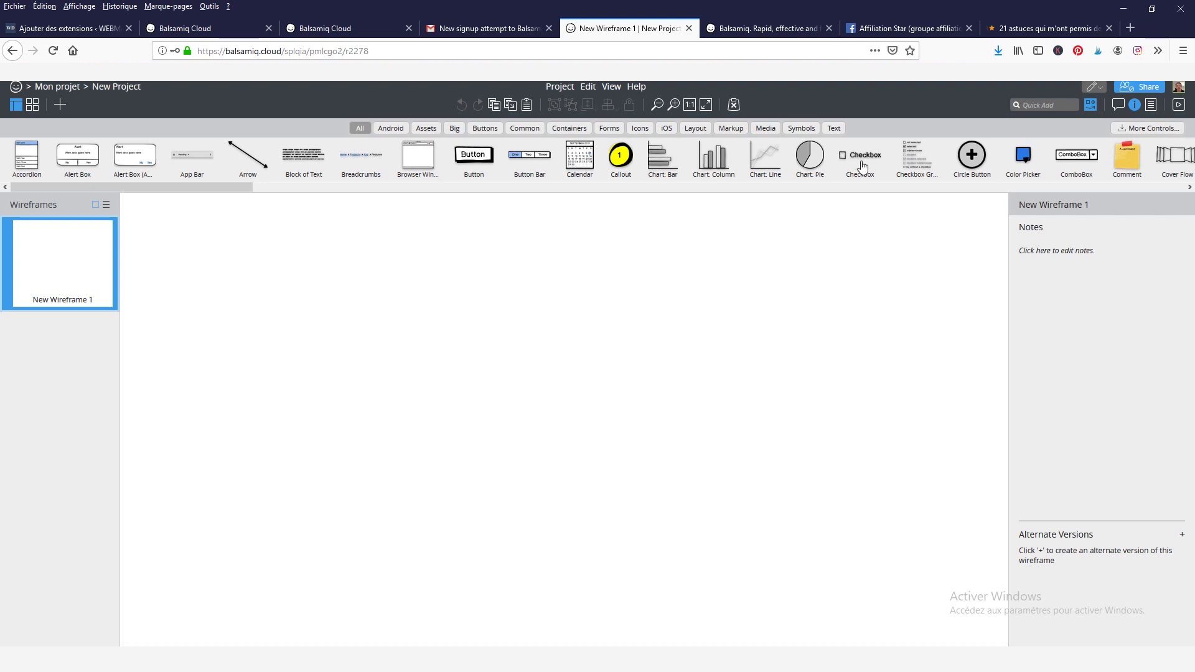
Place a browser window control on the blank wireframe and enlarge it to about 1102 by 689
click(1189, 188)
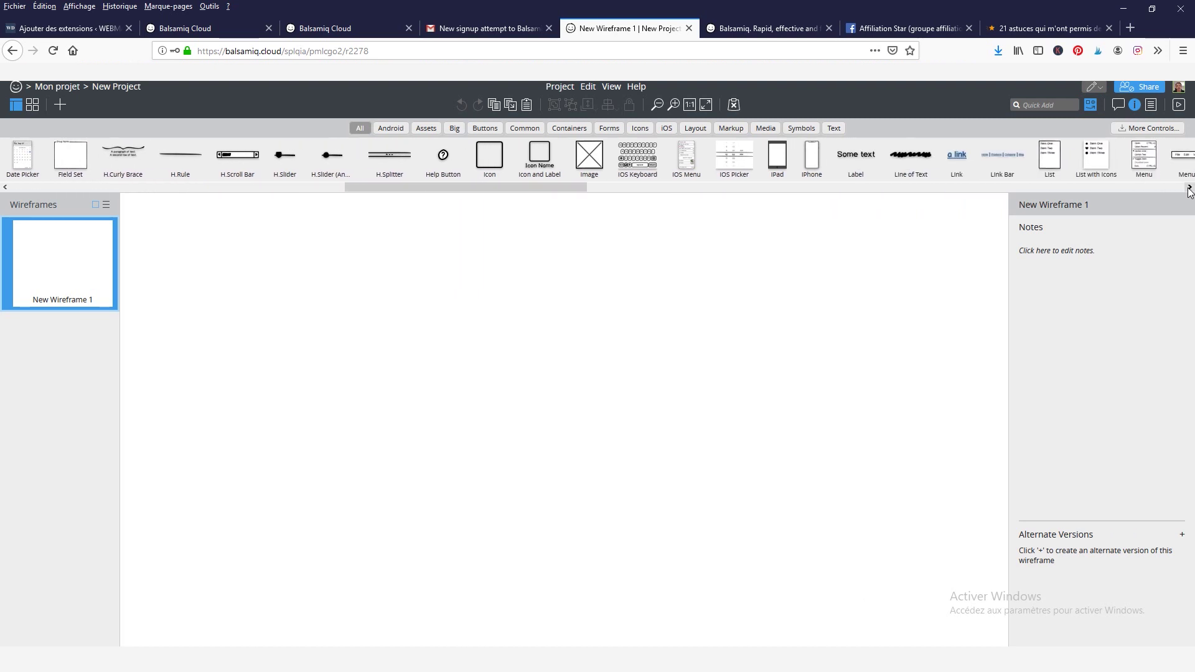
click(1189, 188)
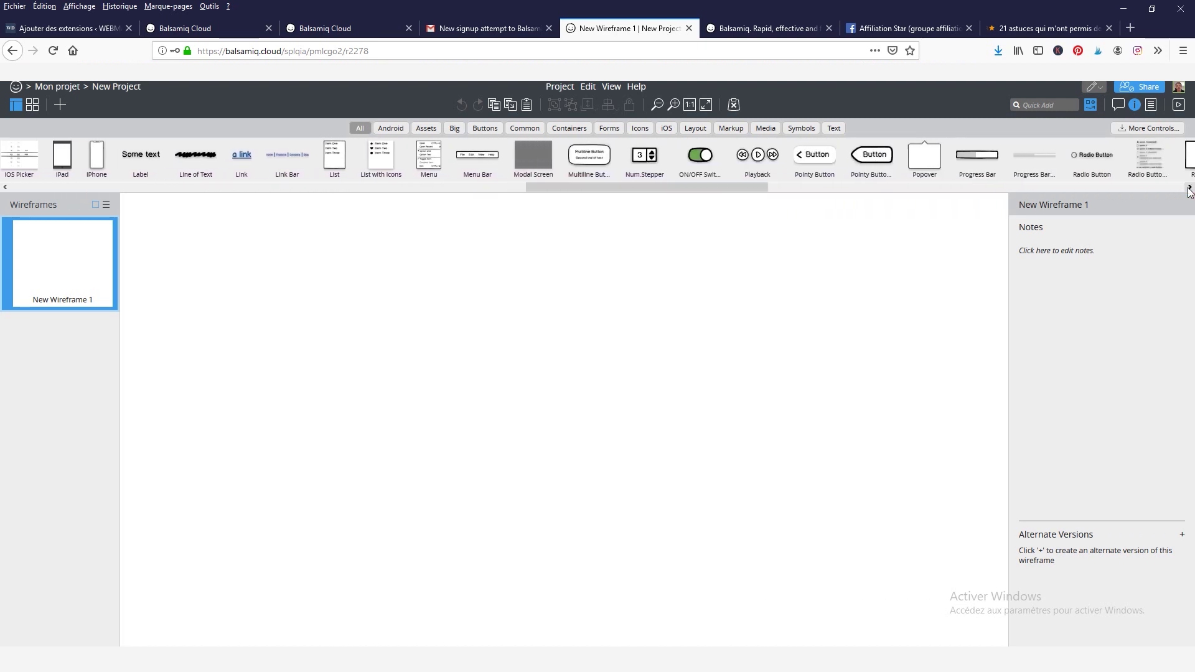
drag(728, 192, 995, 198)
drag(1036, 196, 166, 182)
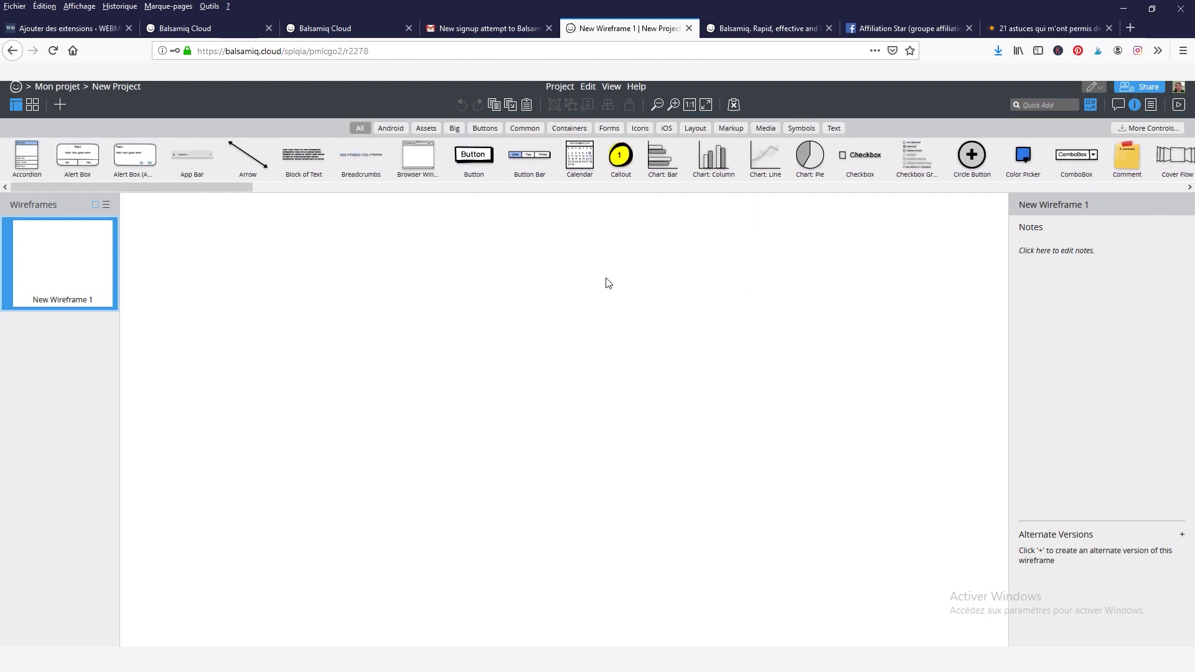
click(417, 154)
drag(417, 154, 363, 318)
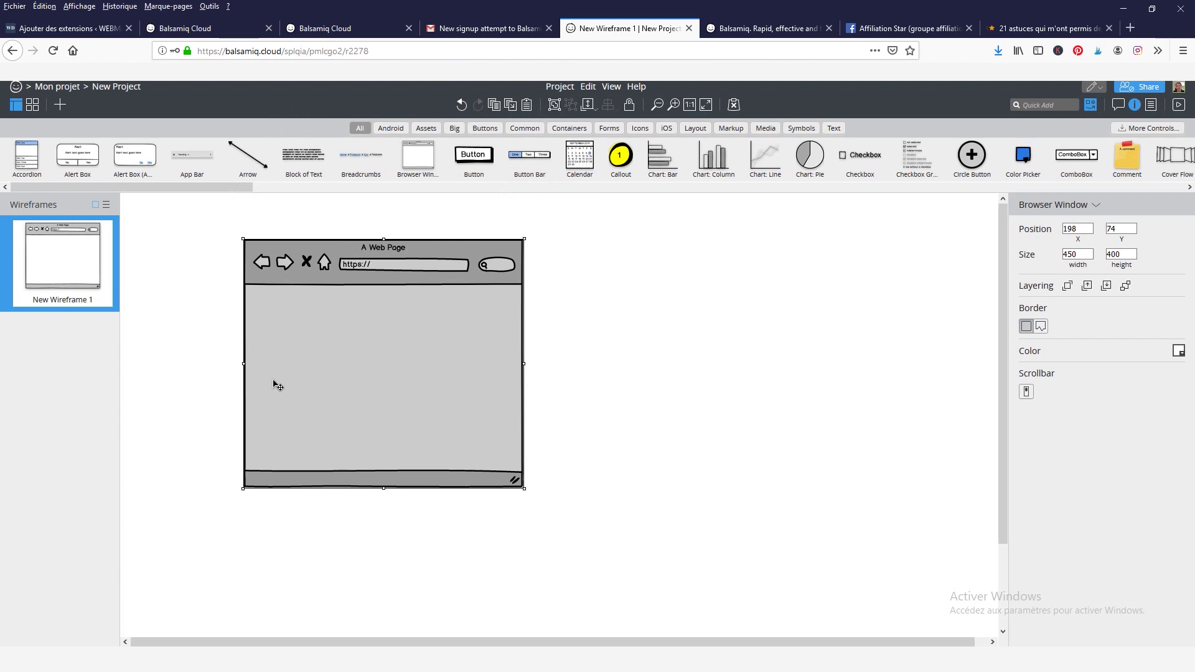
click(523, 487)
click(525, 489)
drag(524, 488, 901, 636)
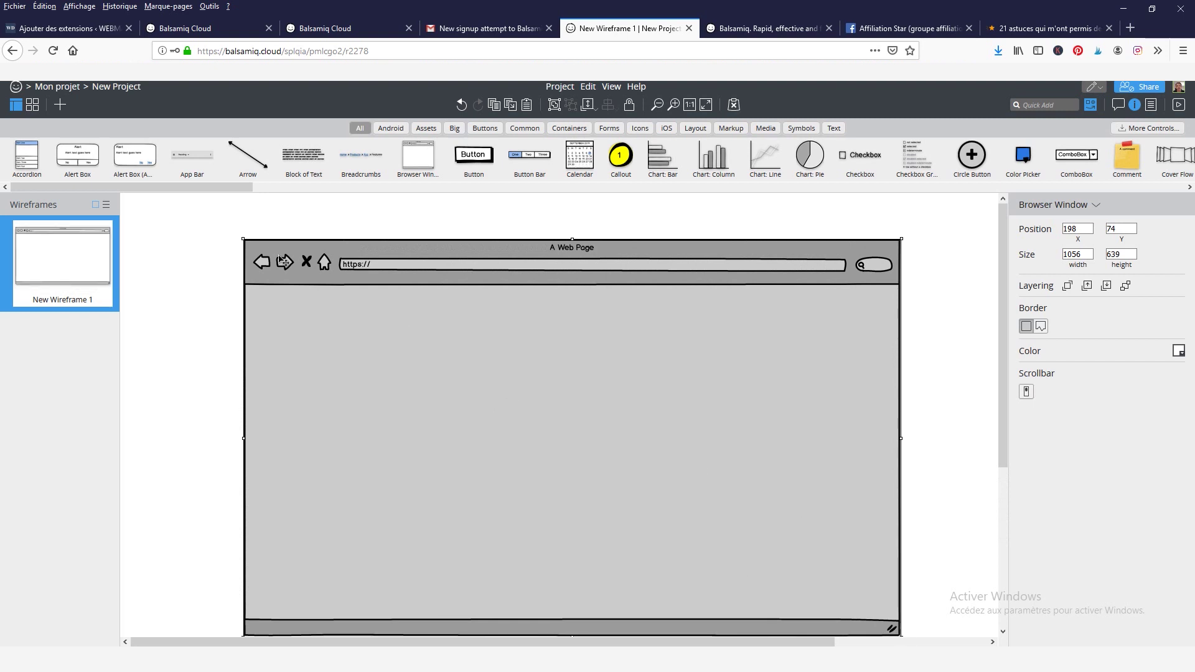
drag(242, 239, 214, 207)
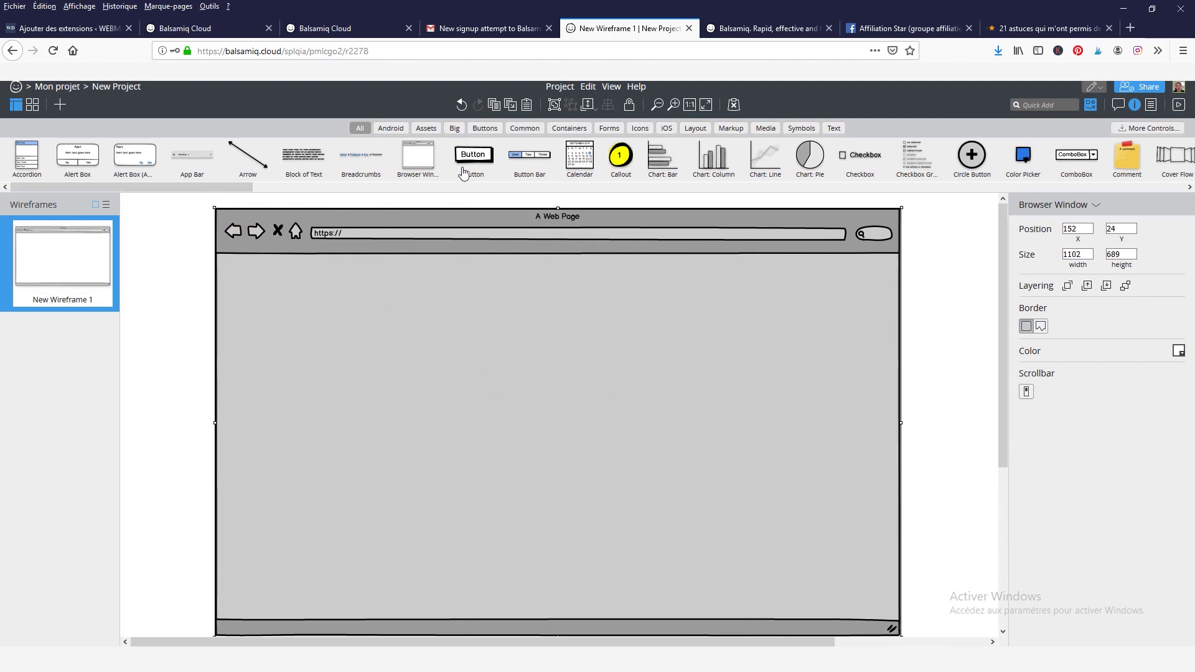
Add a button and a block of text to the browser window, arranging them near the middle with the text above the button
drag(473, 156, 311, 355)
drag(304, 155, 324, 300)
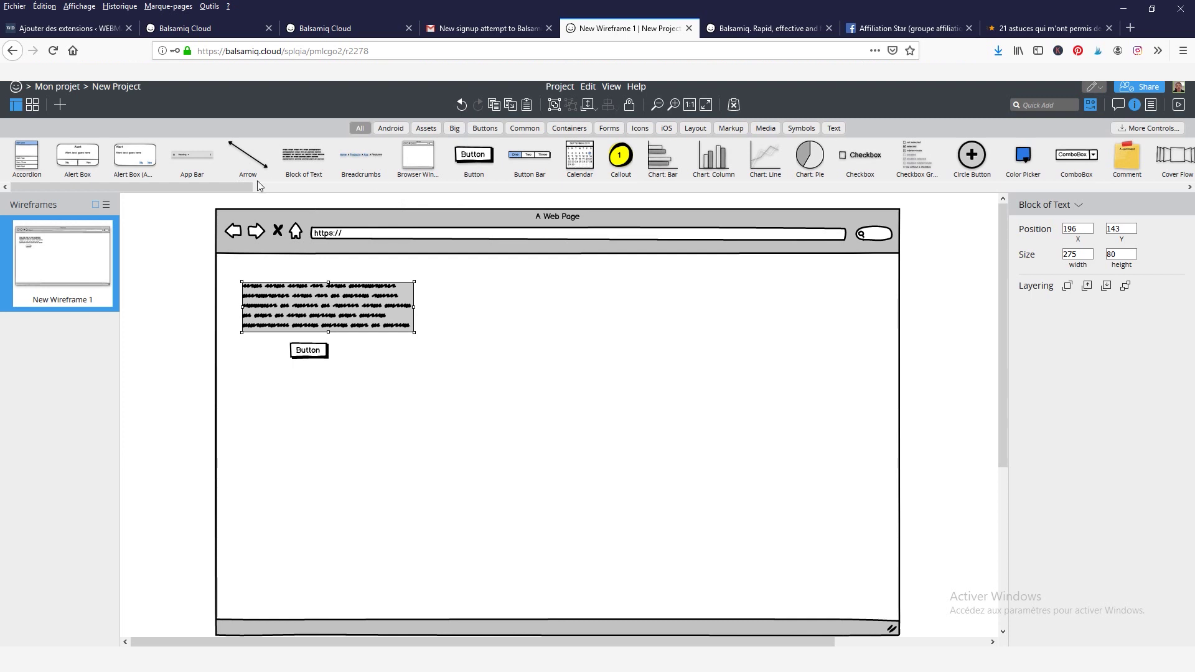
drag(186, 183, 635, 209)
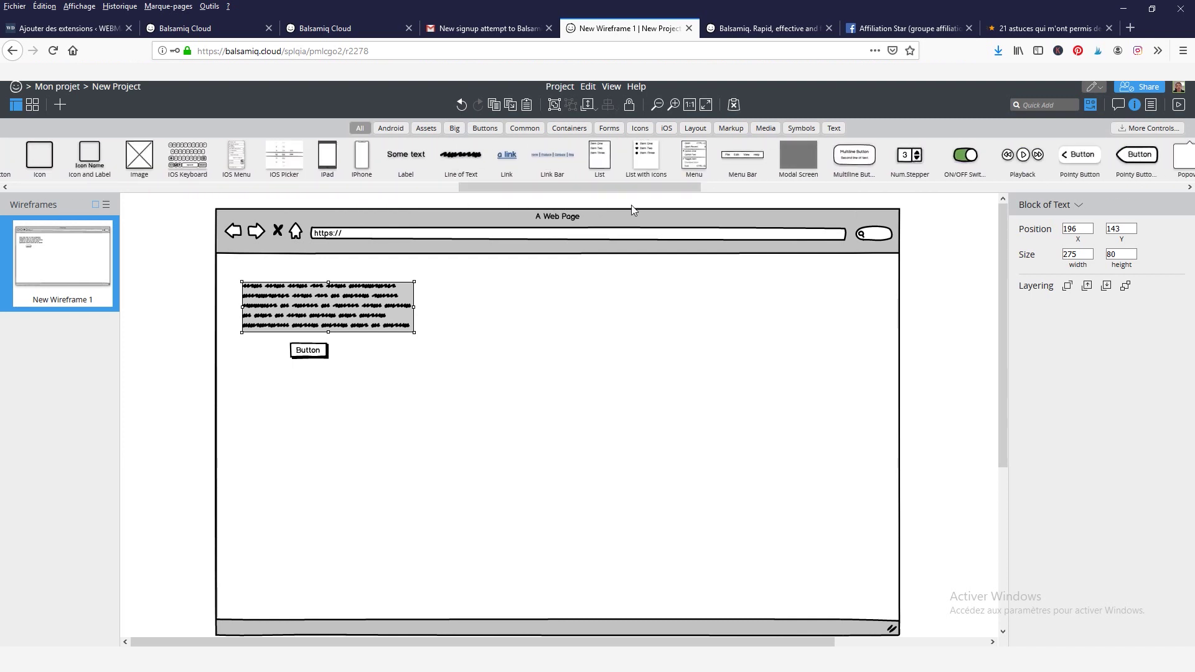
drag(307, 352, 326, 367)
drag(444, 411, 526, 394)
drag(346, 297, 539, 343)
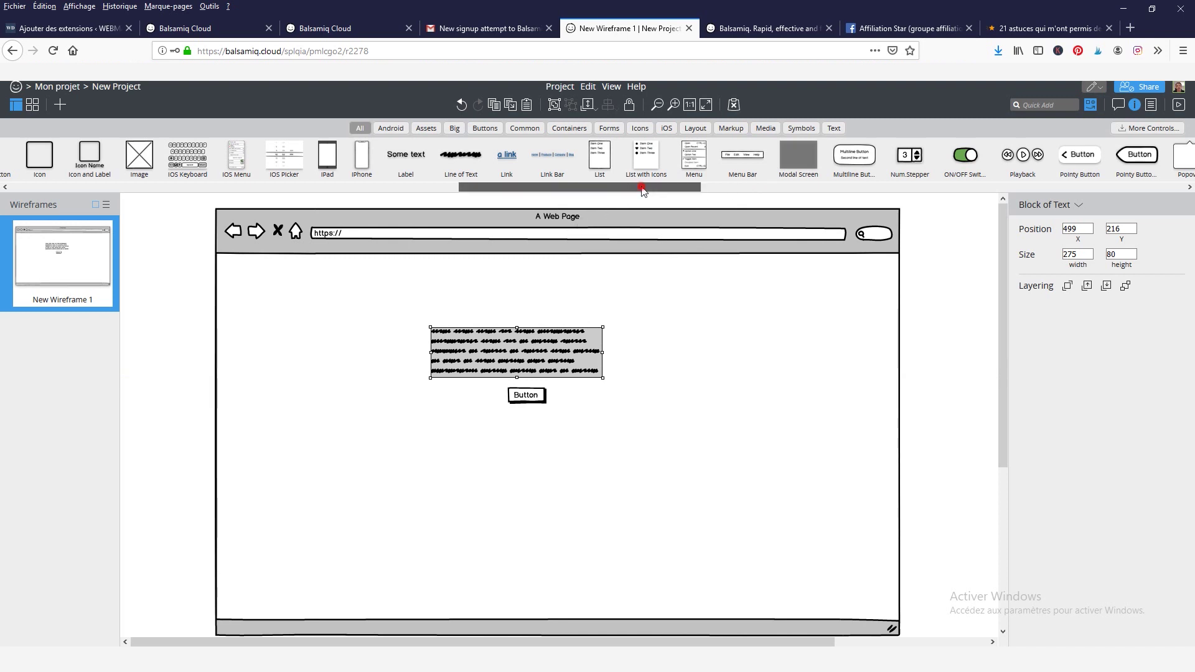
Add a video player and stack it above the block of text, with the button underneath
drag(641, 188, 1146, 211)
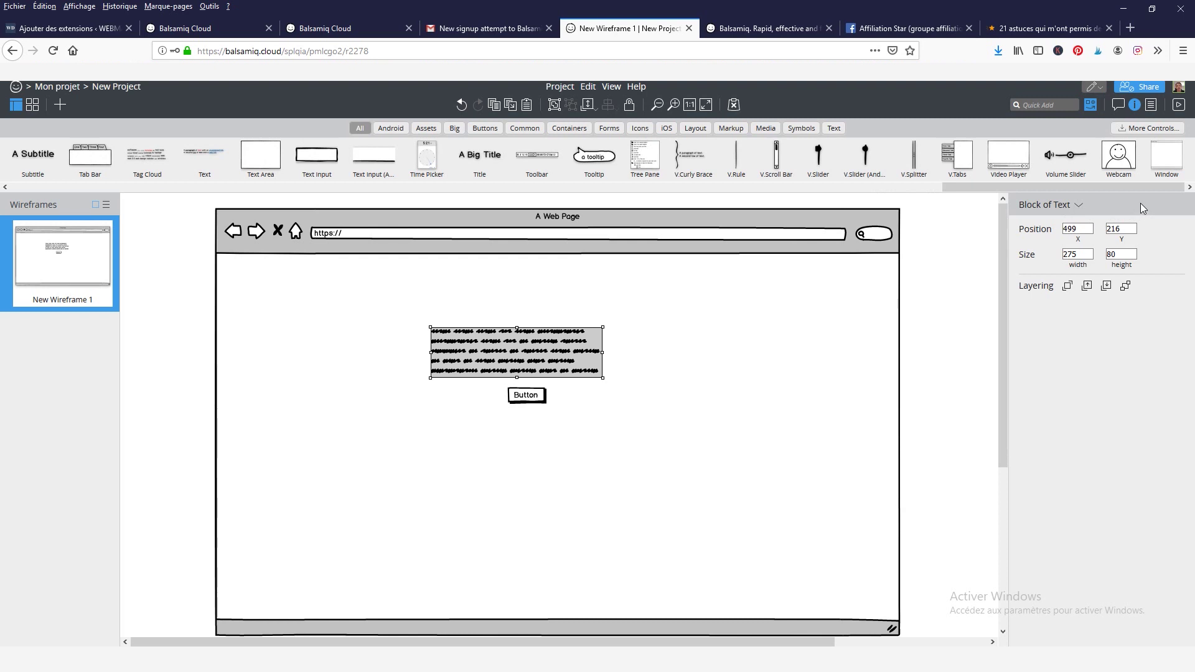
drag(1016, 159, 716, 334)
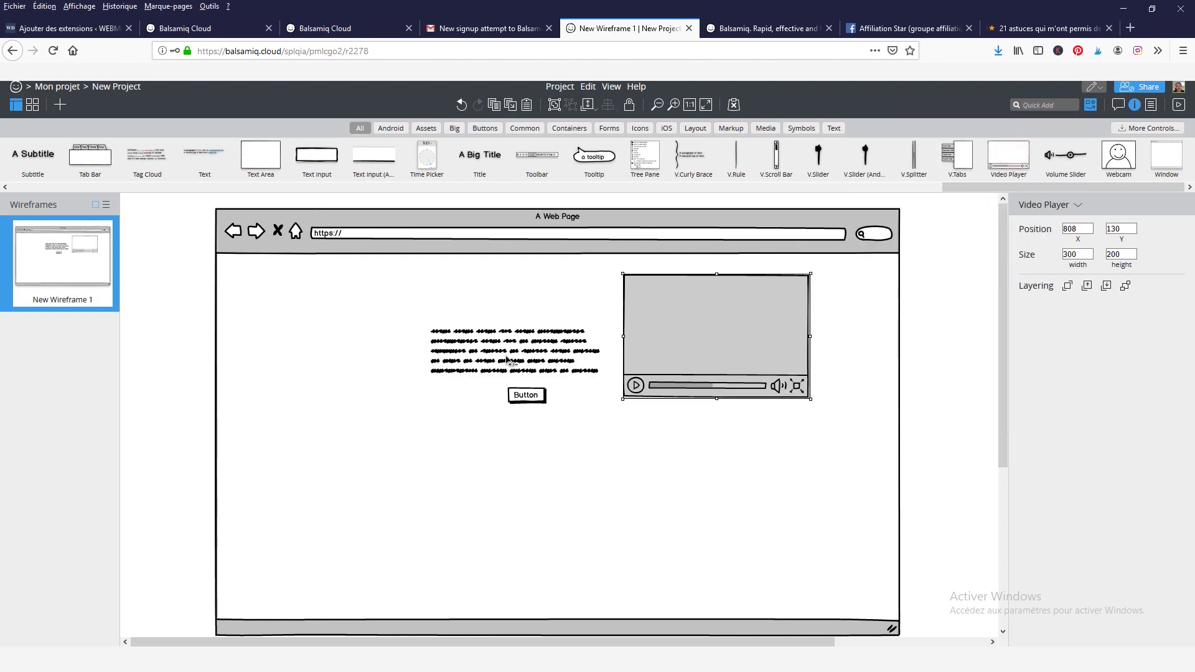
drag(526, 396, 516, 475)
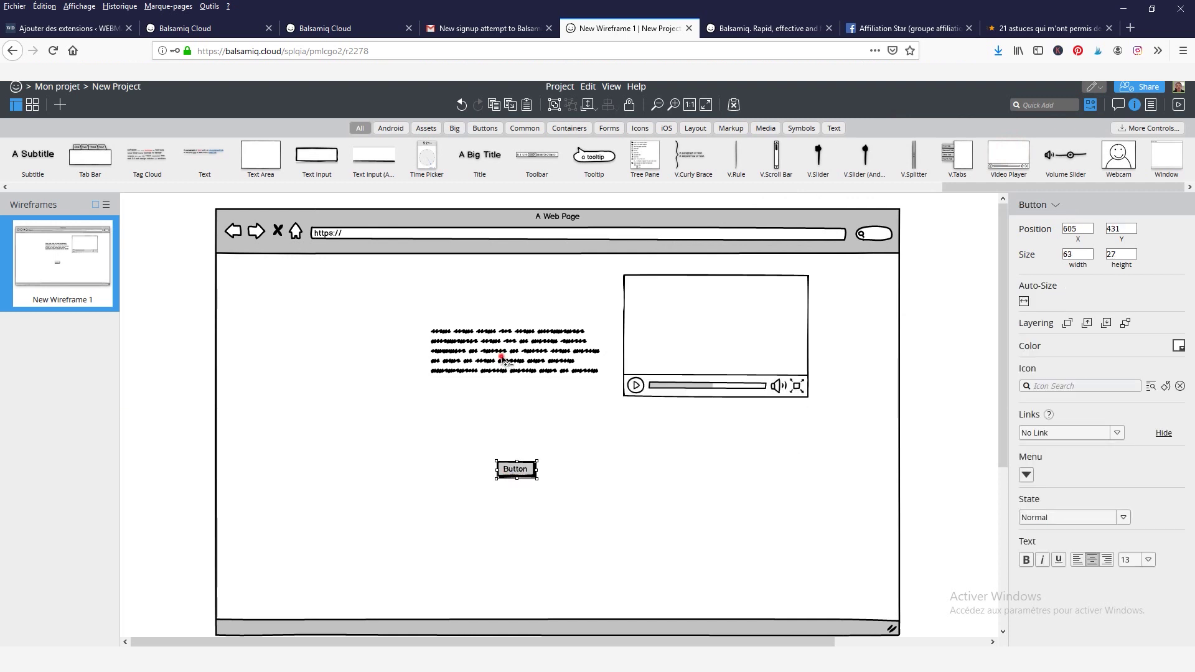
drag(507, 363, 508, 430)
drag(726, 336, 526, 324)
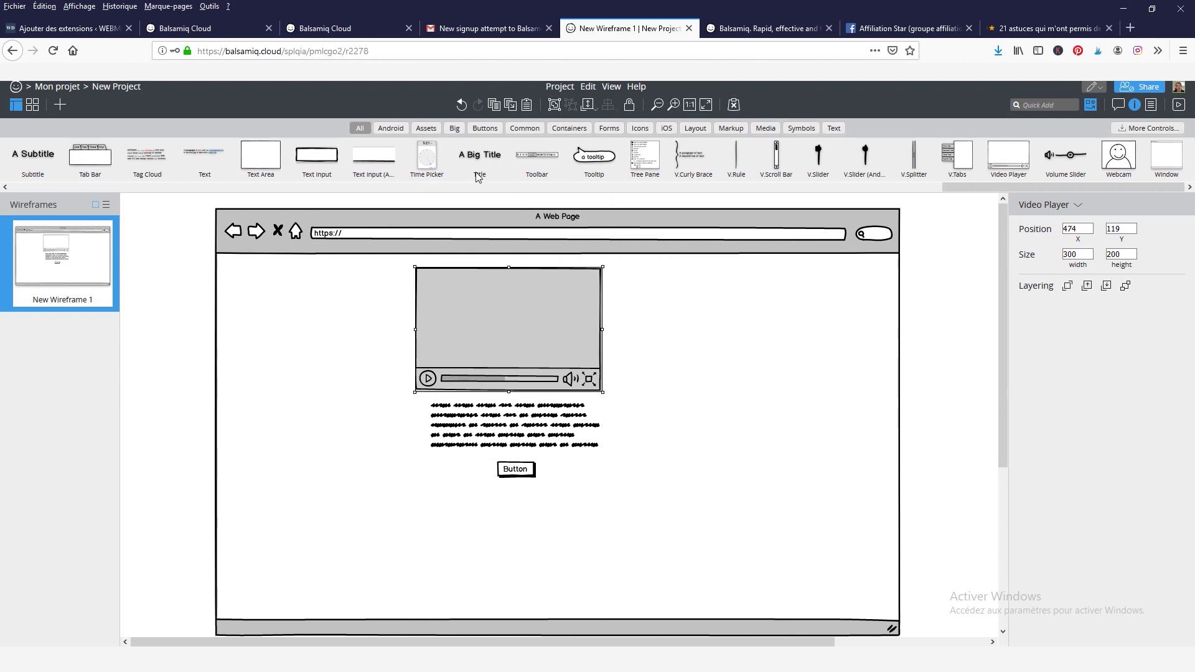
Move the button, block of text and video player down to free space above the video
click(521, 468)
drag(525, 492, 523, 517)
drag(516, 440, 508, 490)
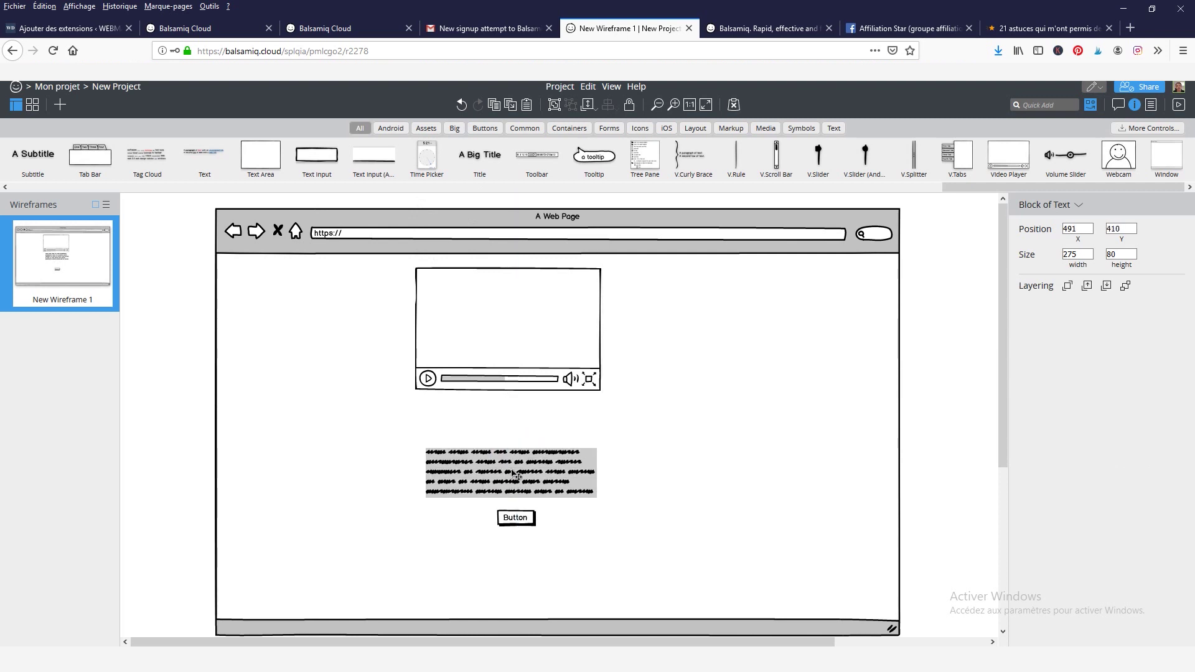
drag(506, 339, 507, 389)
Add a title above the video player and keep its text as "A Big Title"
drag(480, 166, 472, 283)
double_click(472, 283)
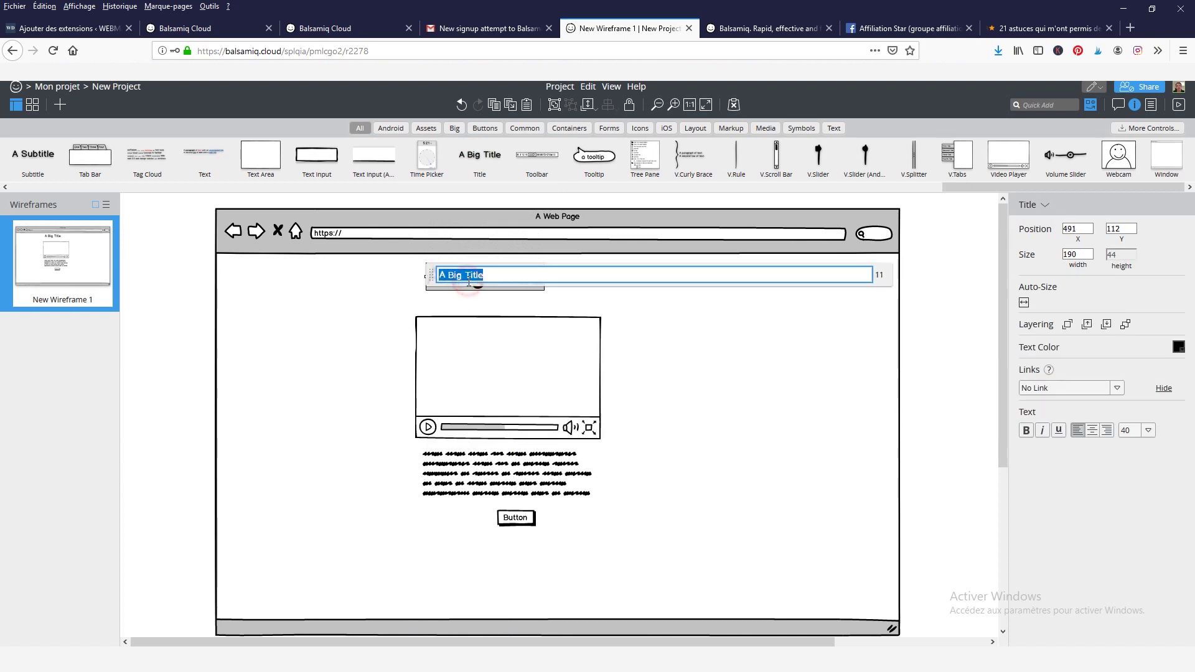
click(724, 338)
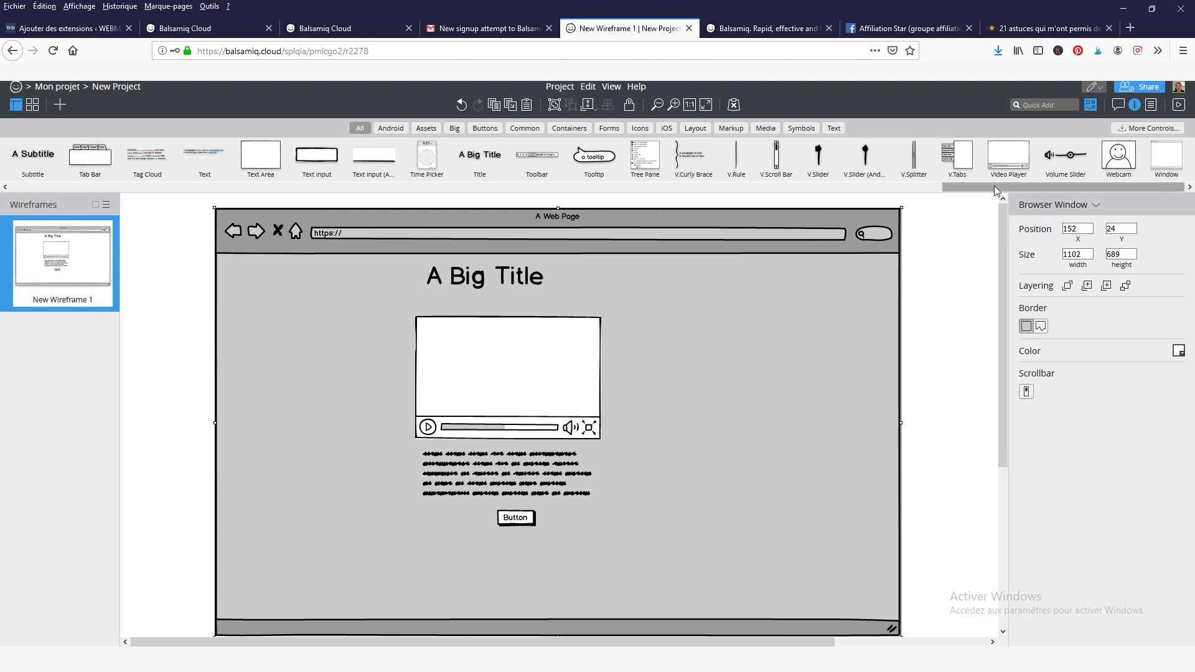
Examine the controls offered in the Android, Assets, Big, Buttons, Common and Containers categories of the library
drag(995, 191, 908, 197)
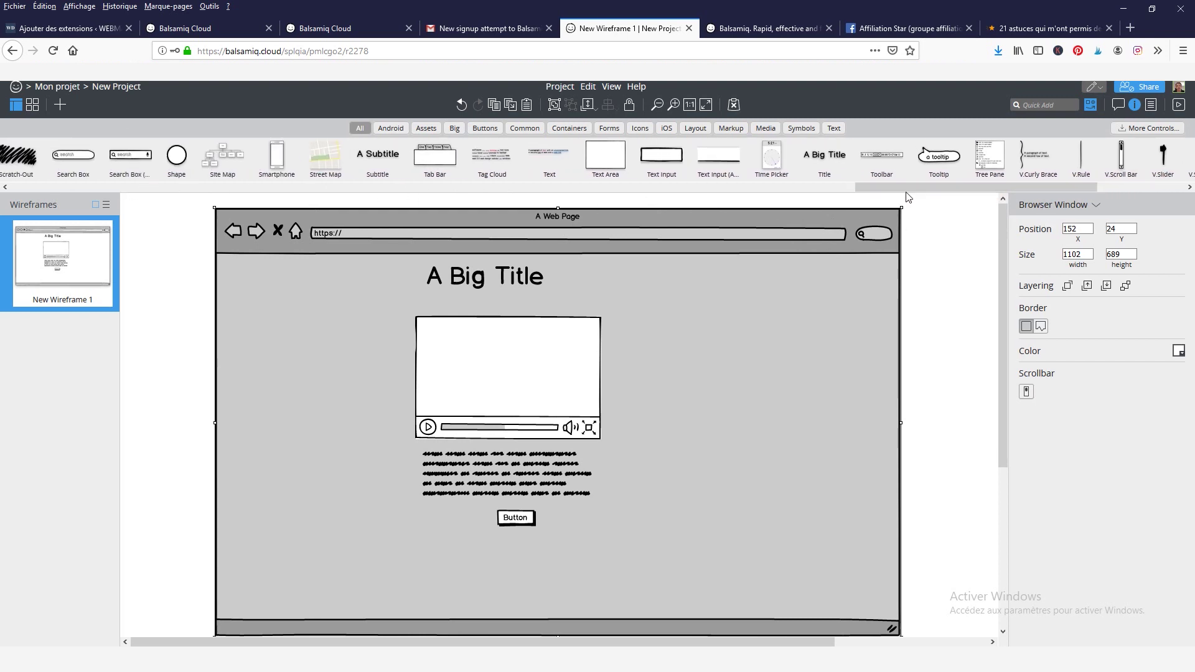
click(391, 129)
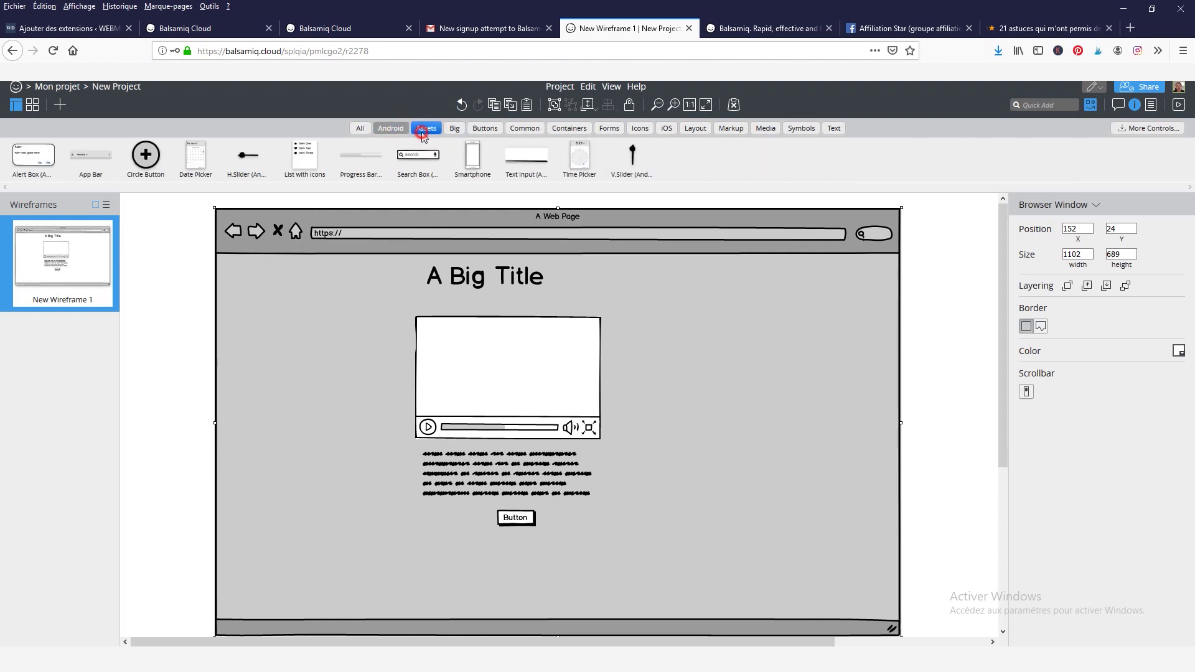
click(427, 129)
click(458, 129)
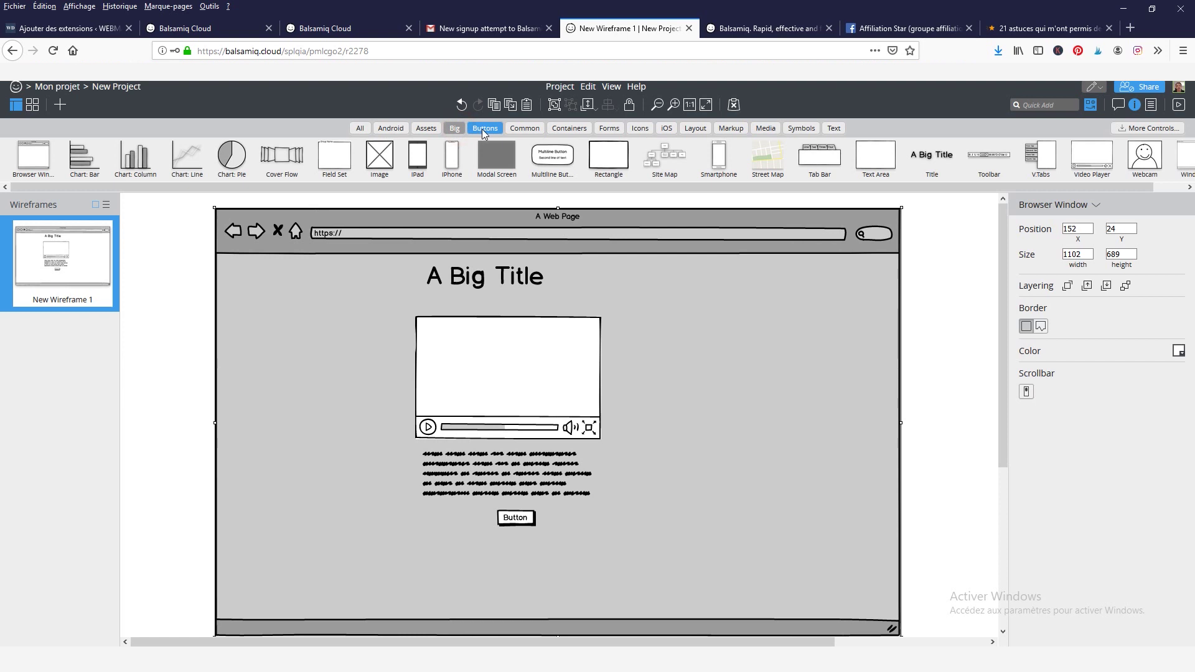
click(484, 131)
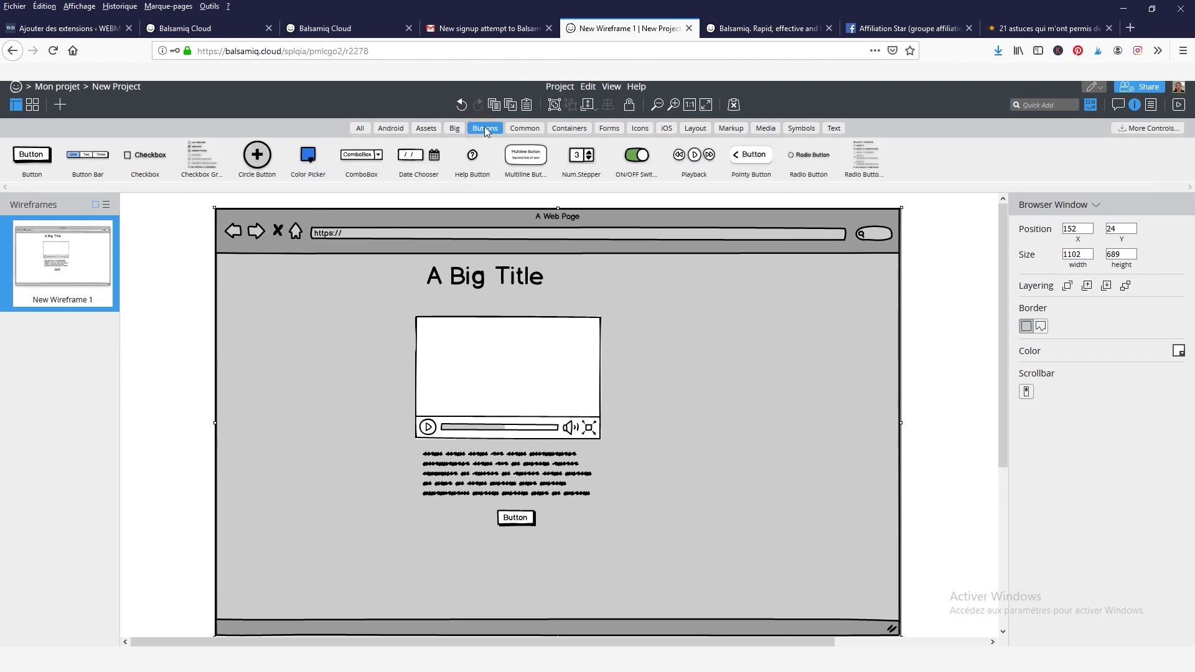
click(533, 130)
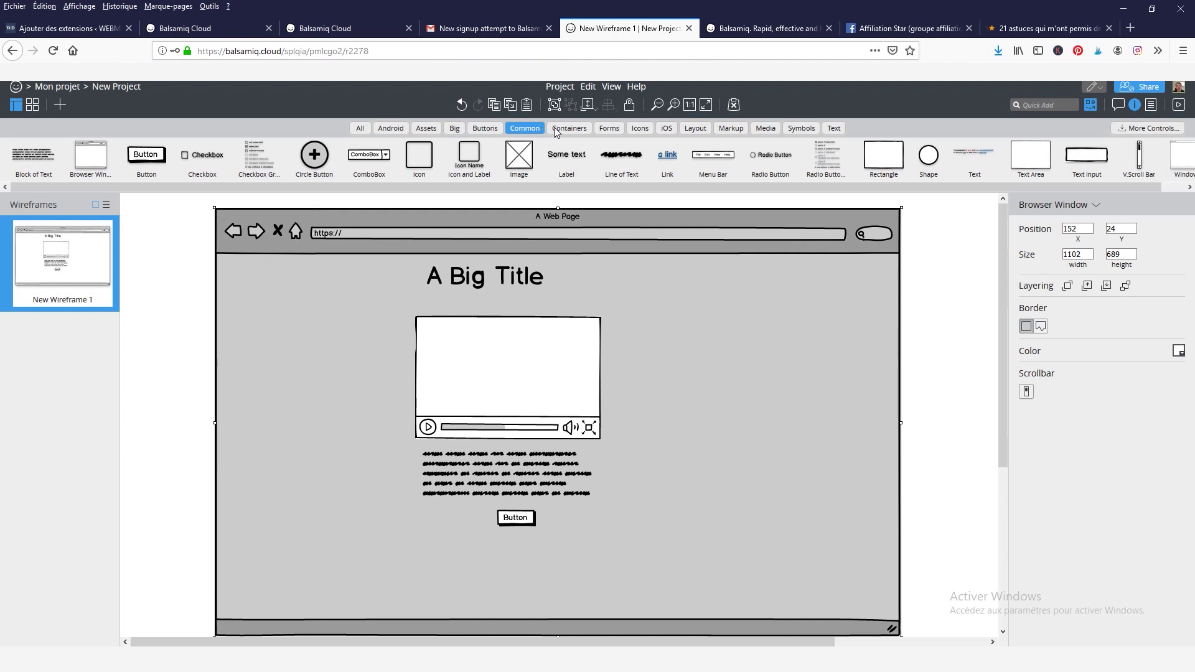
click(577, 132)
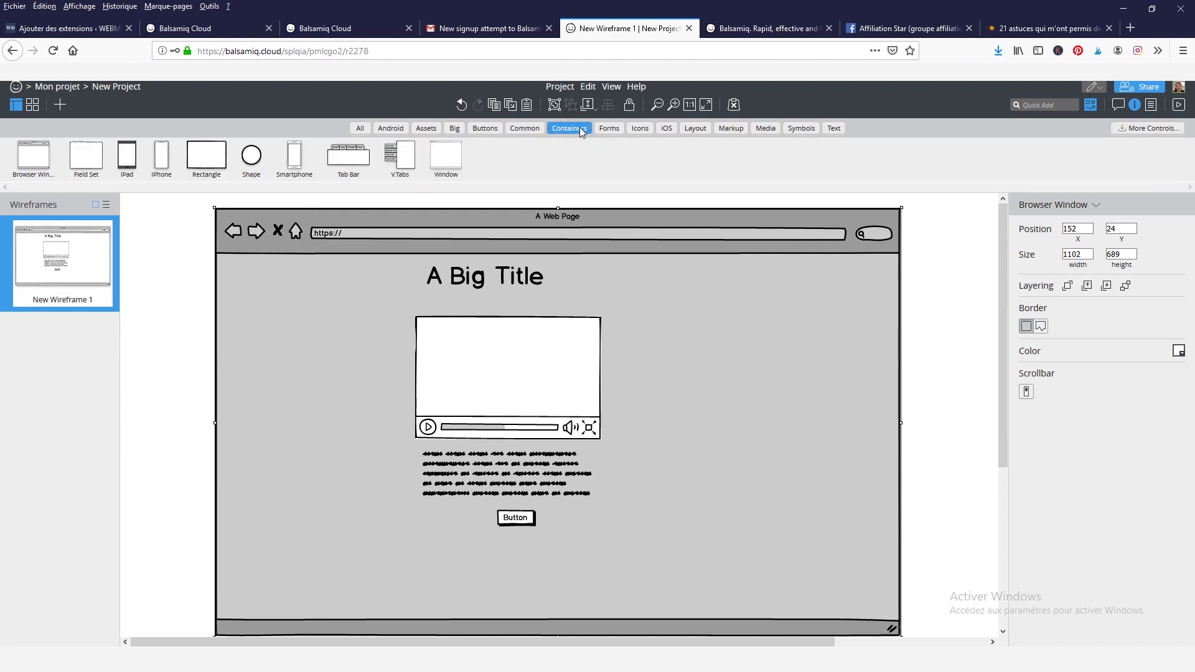